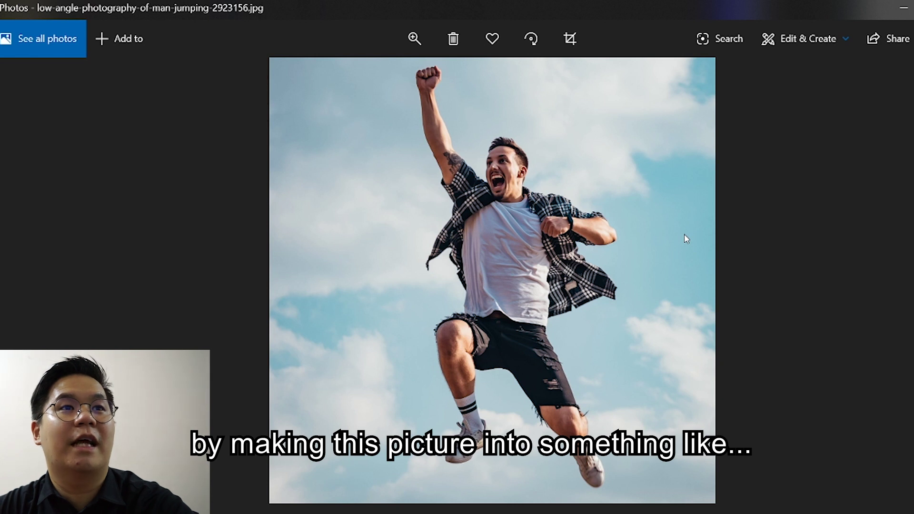
Compare against the finished triangle example, then download the jumping-man photo from Pexels
{"action": "key", "text": "Right"}
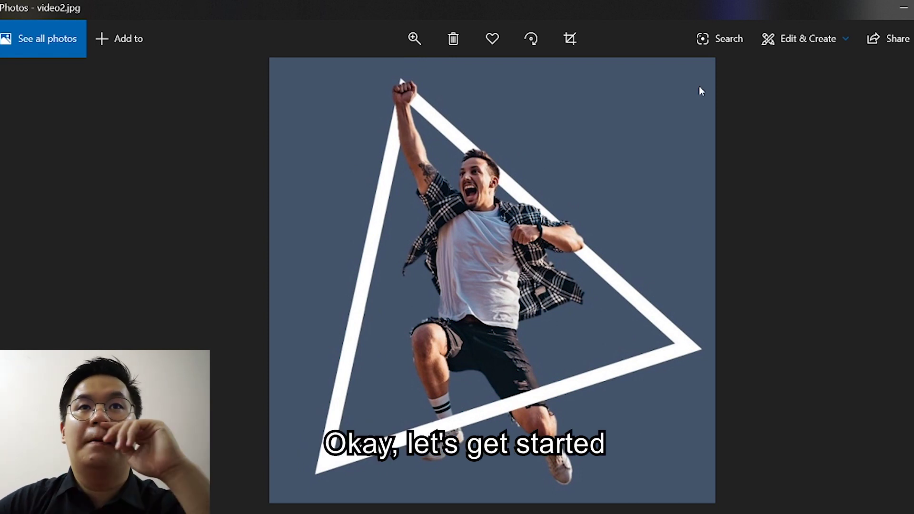
{"action": "key", "text": "Left"}
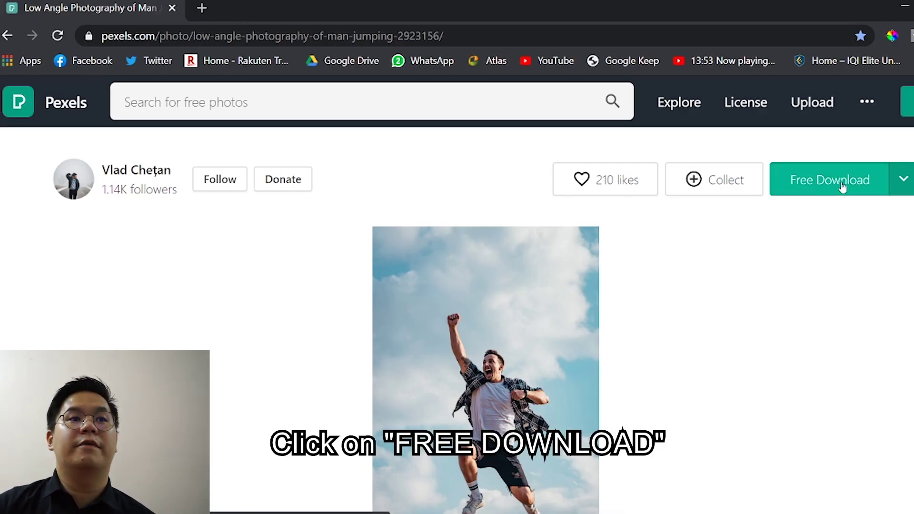
{"action": "left_click", "coordinate": [841, 187]}
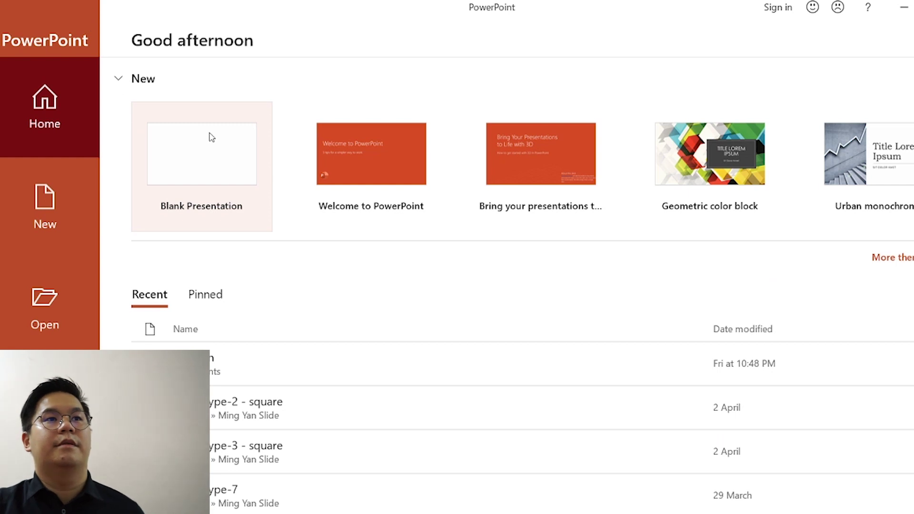
Start a blank presentation, delete the title placeholder and select the subtitle placeholder
{"action": "left_click", "coordinate": [212, 138]}
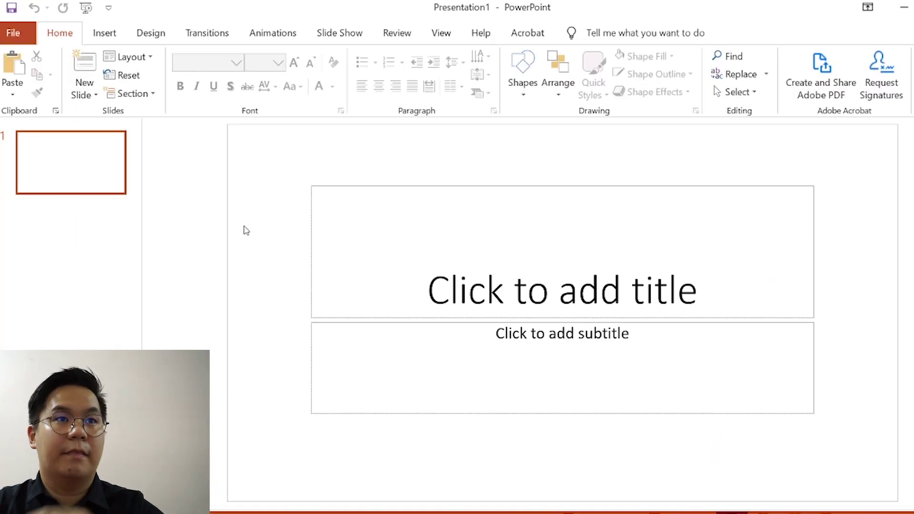
{"action": "left_click", "coordinate": [508, 193]}
{"action": "key", "text": "Delete"}
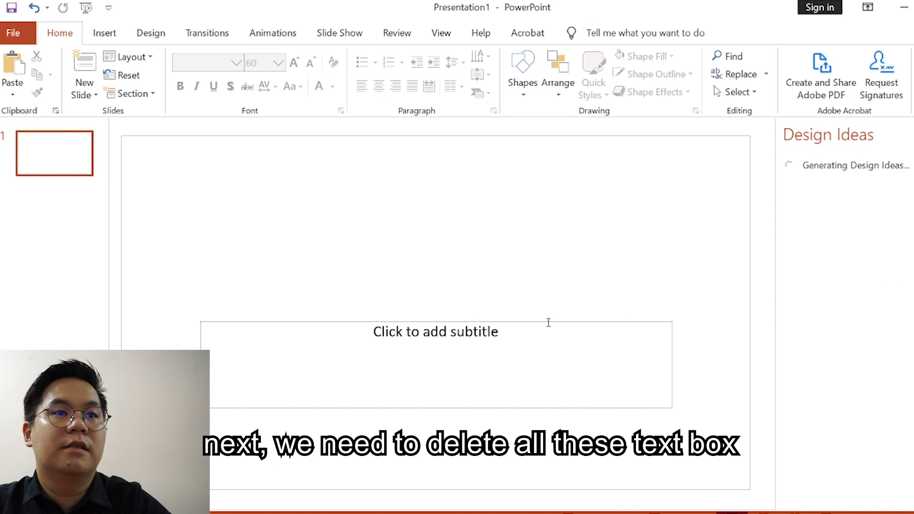
{"action": "left_click", "coordinate": [549, 322]}
Delete the subtitle box and drag the jumping-man photo from the Powerpoint Tutorial folder onto the slide
{"action": "key", "text": "Delete"}
{"action": "left_click", "coordinate": [143, 513]}
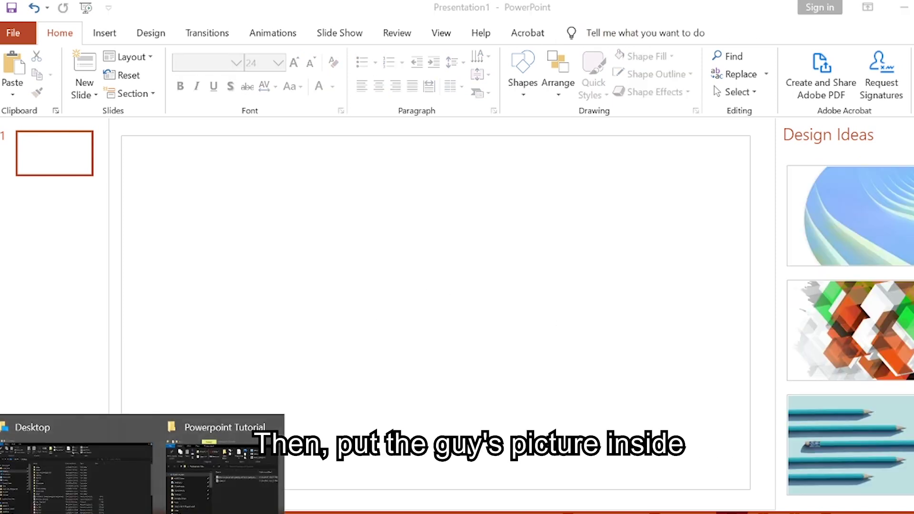
{"action": "left_click", "coordinate": [223, 471]}
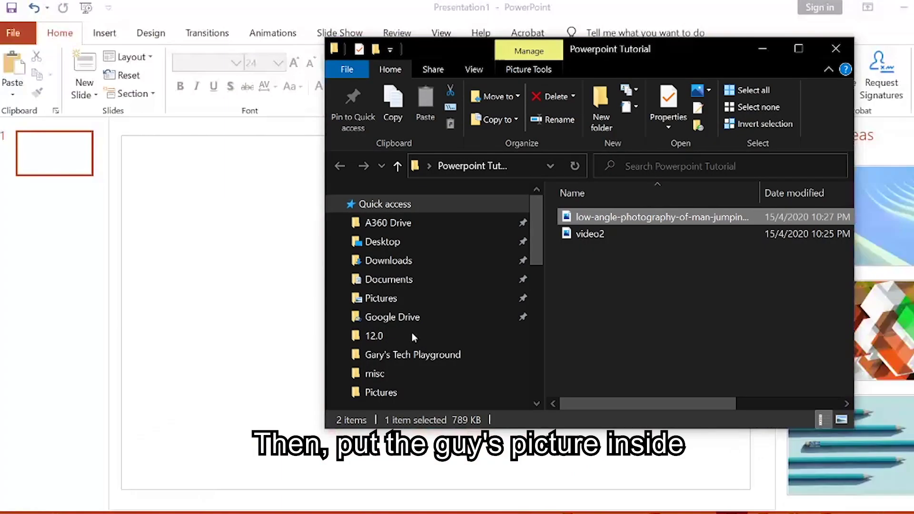
{"action": "left_click_drag", "start_coordinate": [554, 222], "coordinate": [266, 332]}
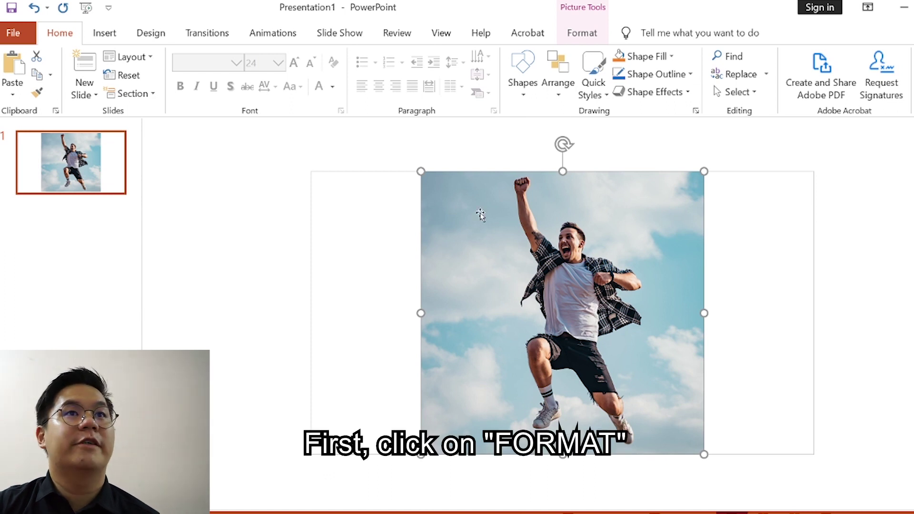
Remove the photo's sky background with the keep area stretched to full height, then recentre the man
{"action": "left_click", "coordinate": [582, 34]}
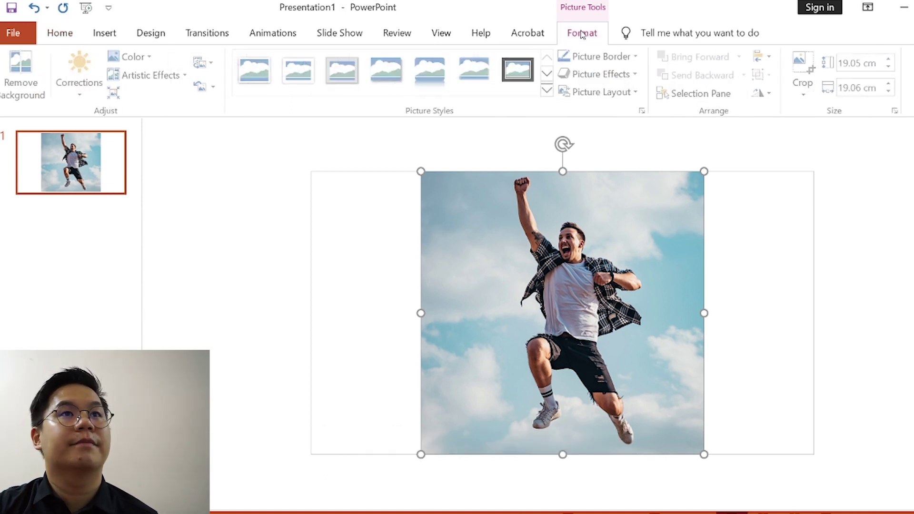
{"action": "left_click", "coordinate": [23, 71]}
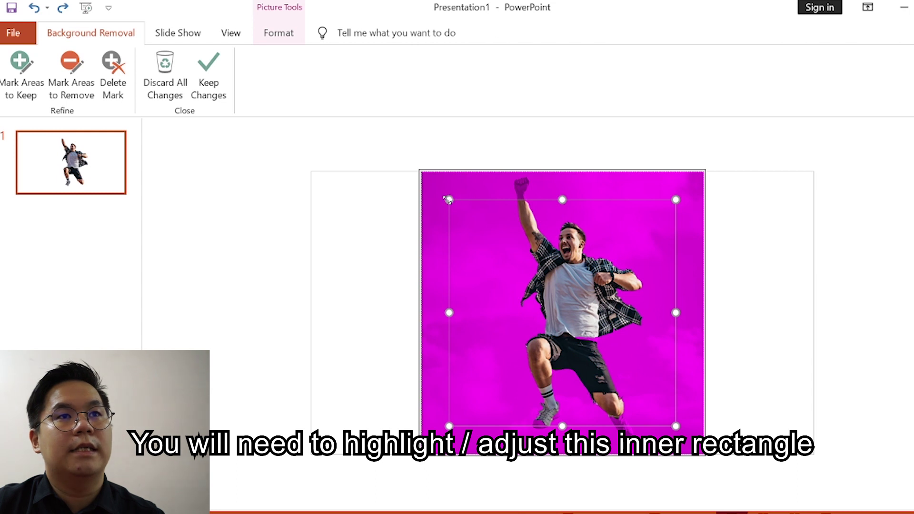
{"action": "left_click_drag", "start_coordinate": [448, 200], "coordinate": [456, 174]}
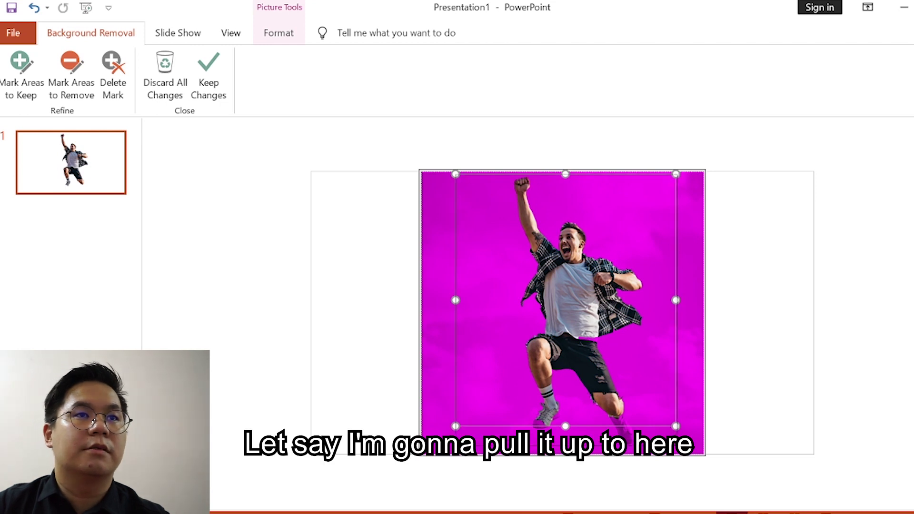
{"action": "left_click_drag", "start_coordinate": [676, 426], "coordinate": [676, 447]}
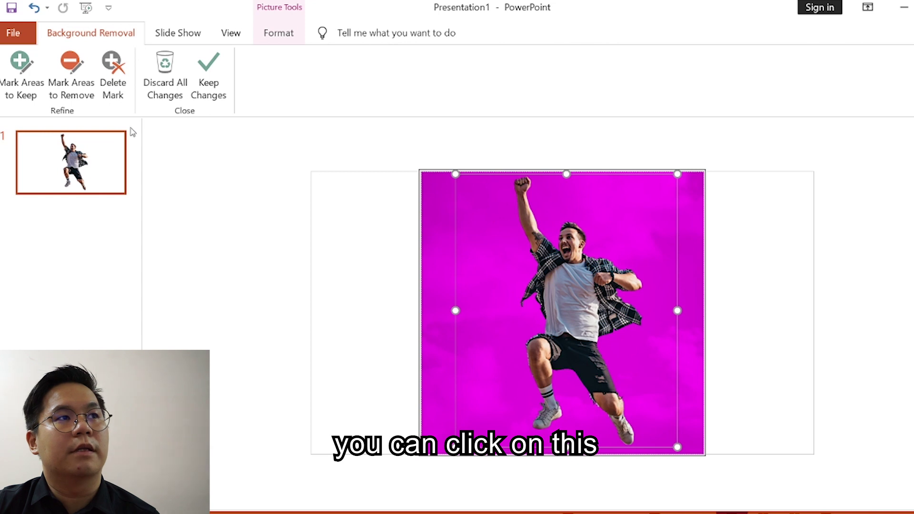
{"action": "left_click", "coordinate": [19, 75]}
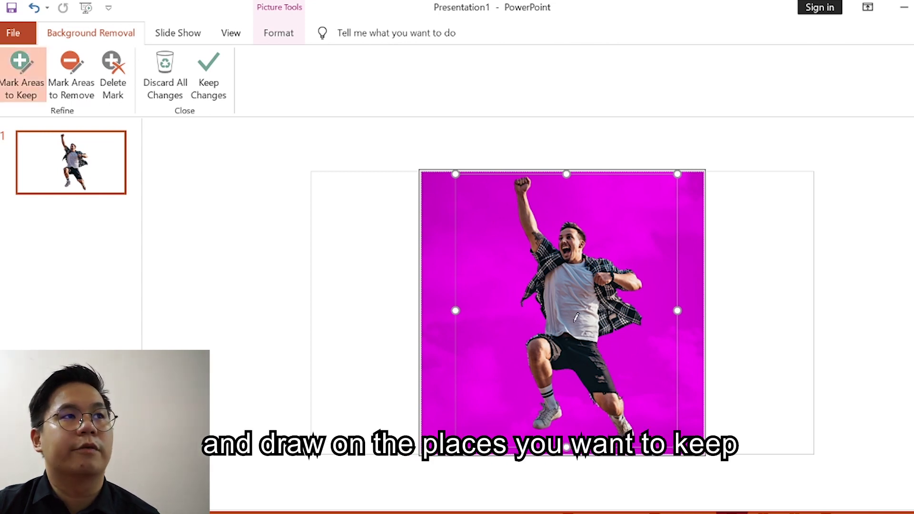
{"action": "left_click", "coordinate": [77, 72]}
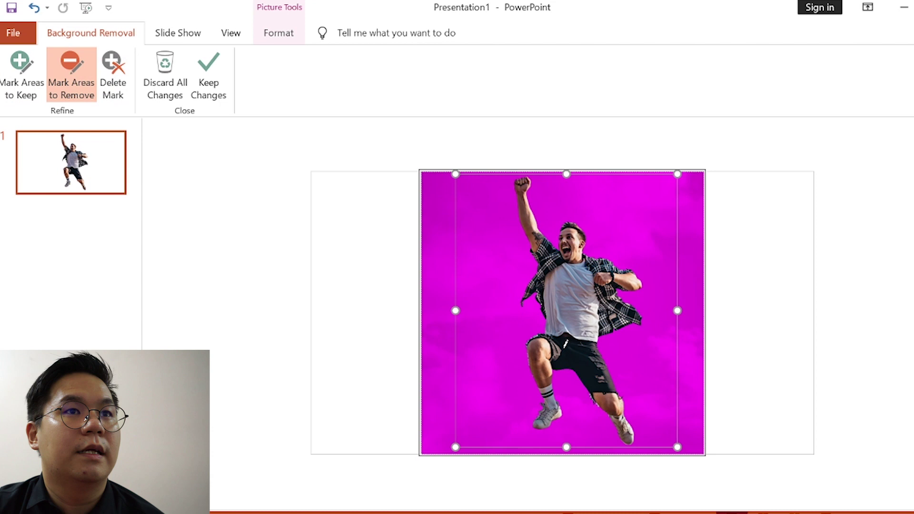
{"action": "left_click", "coordinate": [210, 84]}
{"action": "left_click_drag", "start_coordinate": [567, 257], "coordinate": [594, 278]}
Fill the slide background with solid Blue-Gray, Text 2
{"action": "left_click", "coordinate": [297, 242]}
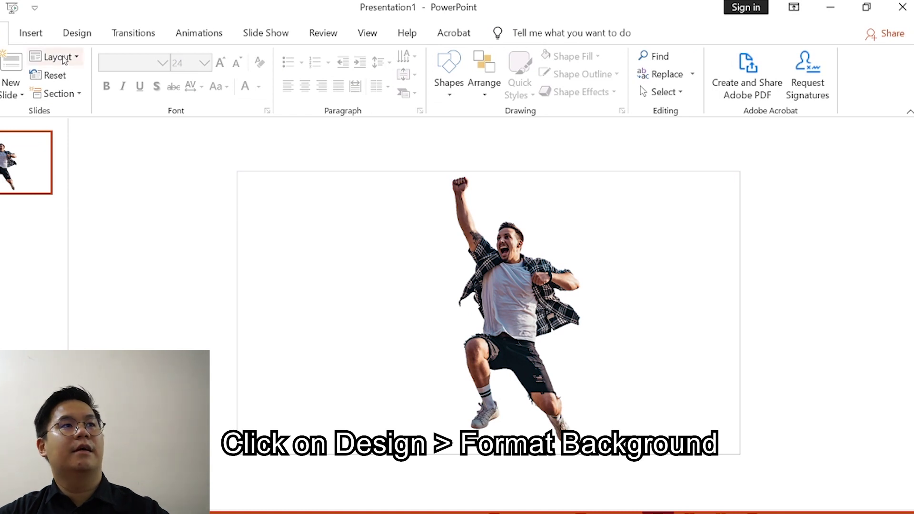
{"action": "left_click", "coordinate": [73, 34]}
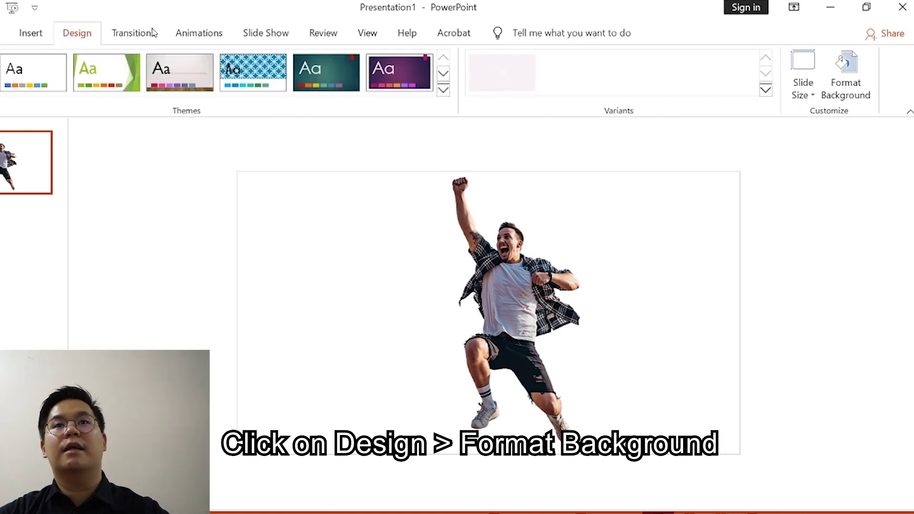
{"action": "left_click", "coordinate": [850, 79]}
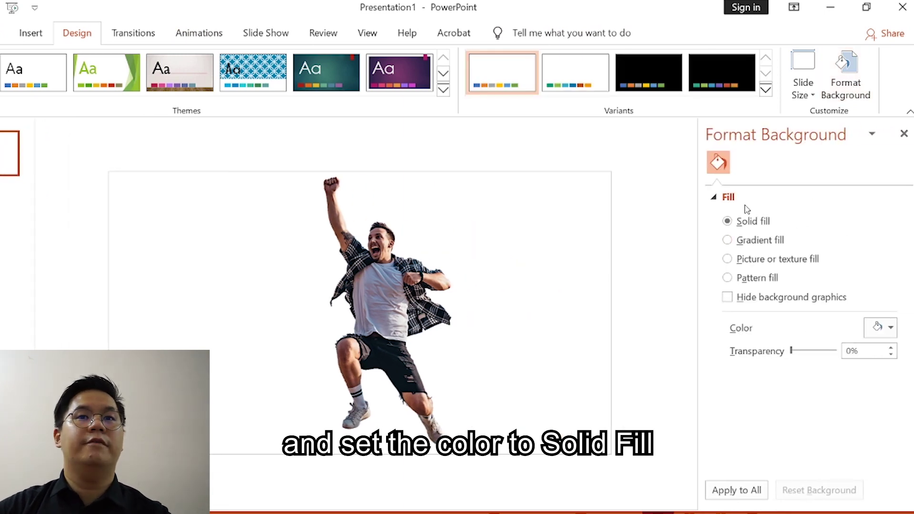
{"action": "left_click", "coordinate": [890, 328]}
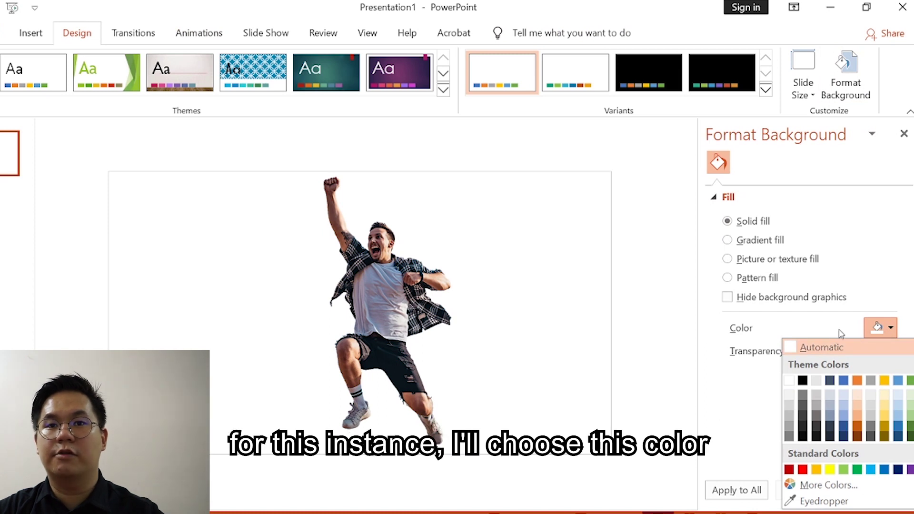
{"action": "left_click", "coordinate": [830, 382]}
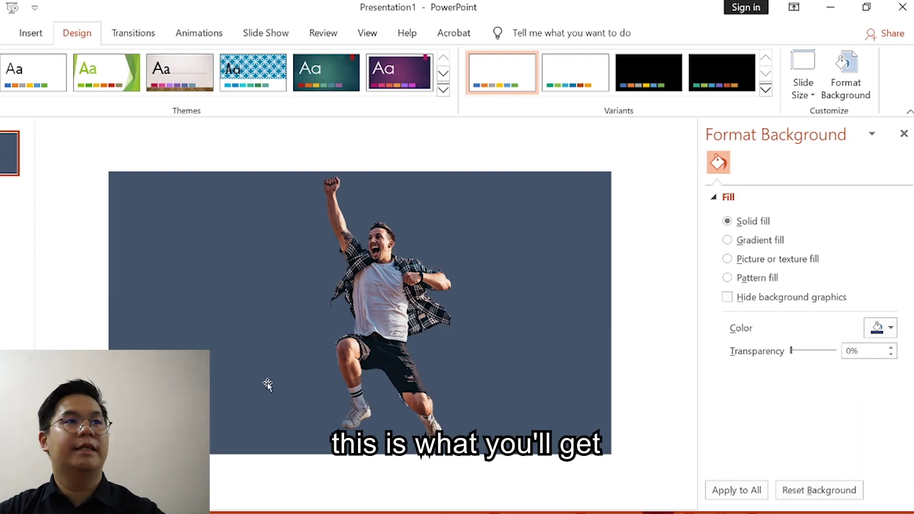
Draw a large triangle, about 14.11 by 16.37 cm, covering the jumping man
{"action": "left_click", "coordinate": [29, 36]}
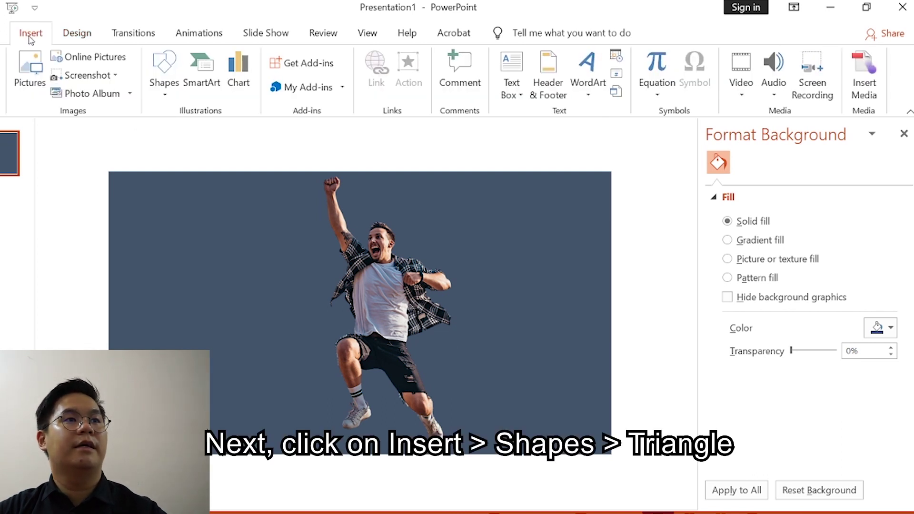
{"action": "left_click", "coordinate": [155, 100]}
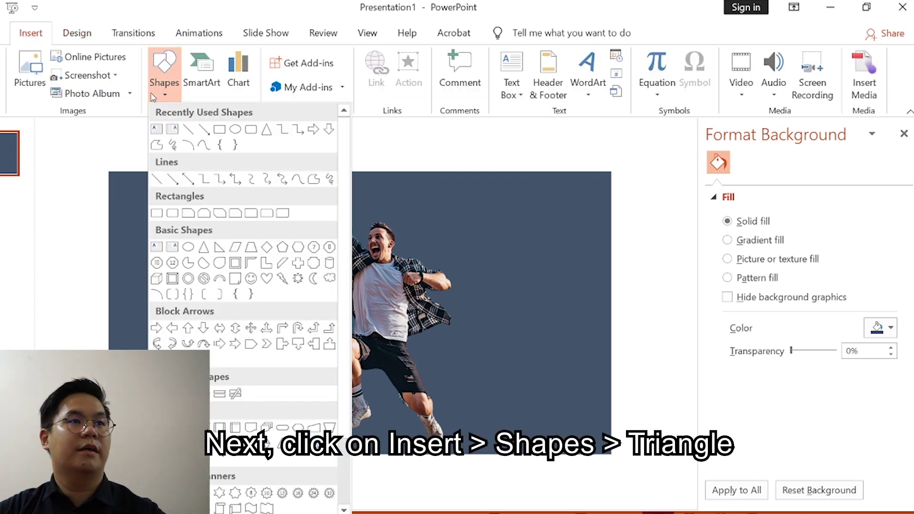
{"action": "left_click", "coordinate": [263, 130]}
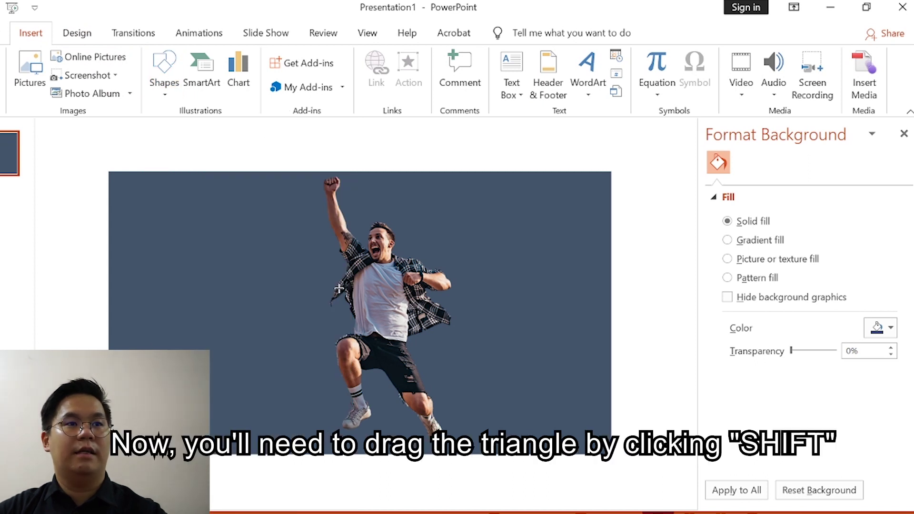
{"action": "mouse_move", "coordinate": [290, 206]}
{"action": "left_mouse_down"}
{"action": "mouse_move", "coordinate": [389, 325]}
{"action": "mouse_move", "coordinate": [434, 337]}
{"action": "mouse_move", "coordinate": [528, 414]}
{"action": "left_mouse_up"}
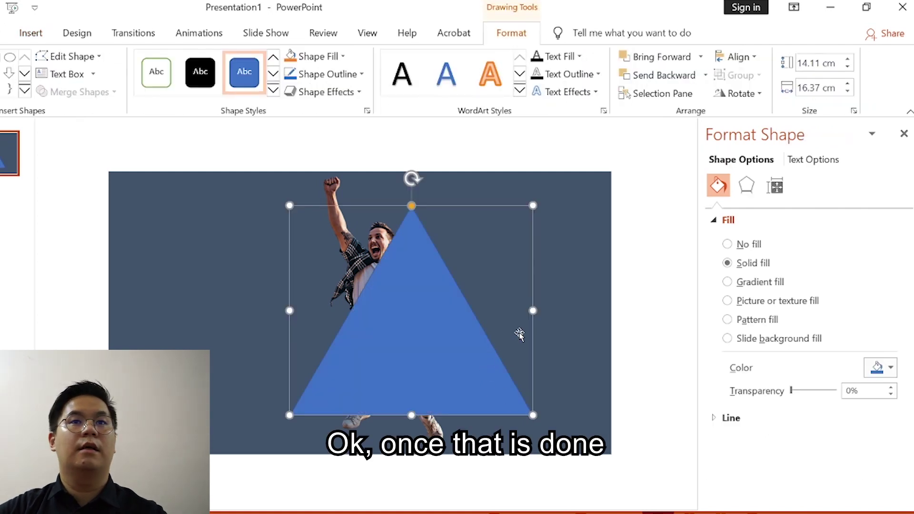
Give the triangle no fill and a white 15 pt outline, rotate it to point left, and move it up-left
{"action": "right_click", "coordinate": [385, 299]}
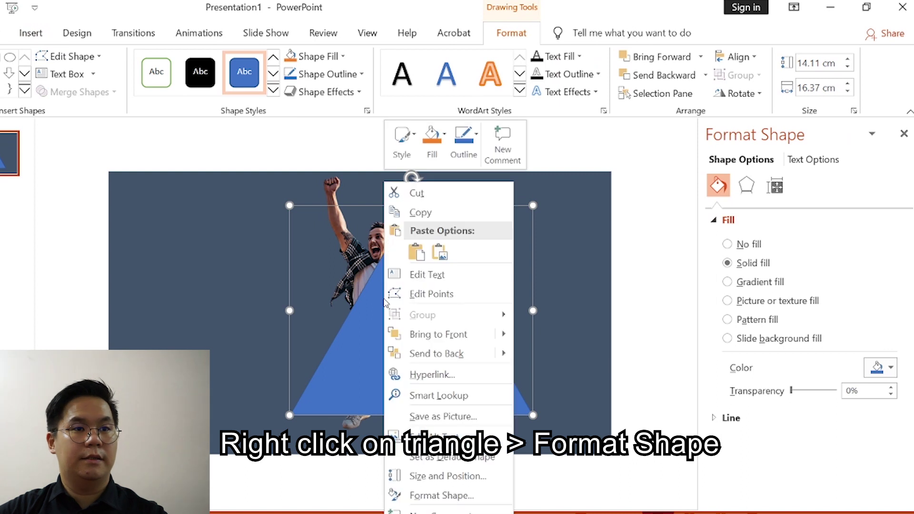
{"action": "left_click", "coordinate": [451, 496]}
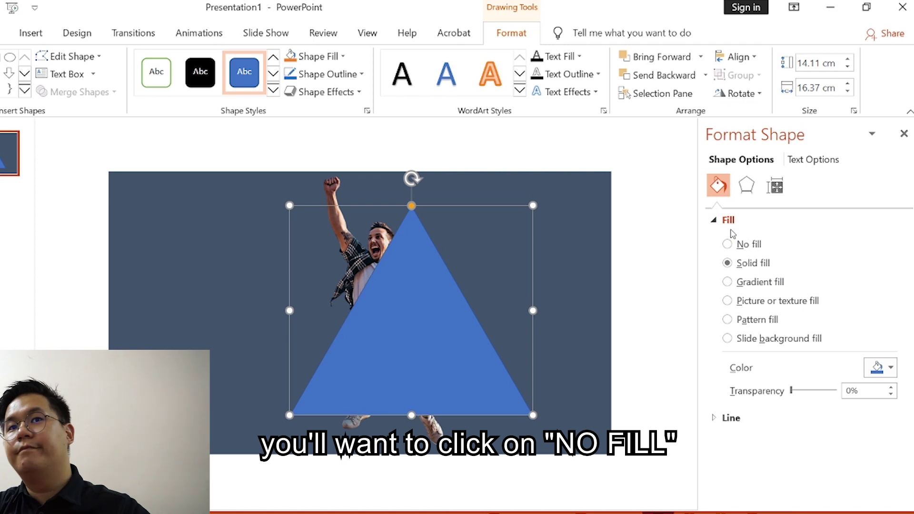
{"action": "left_click", "coordinate": [757, 244]}
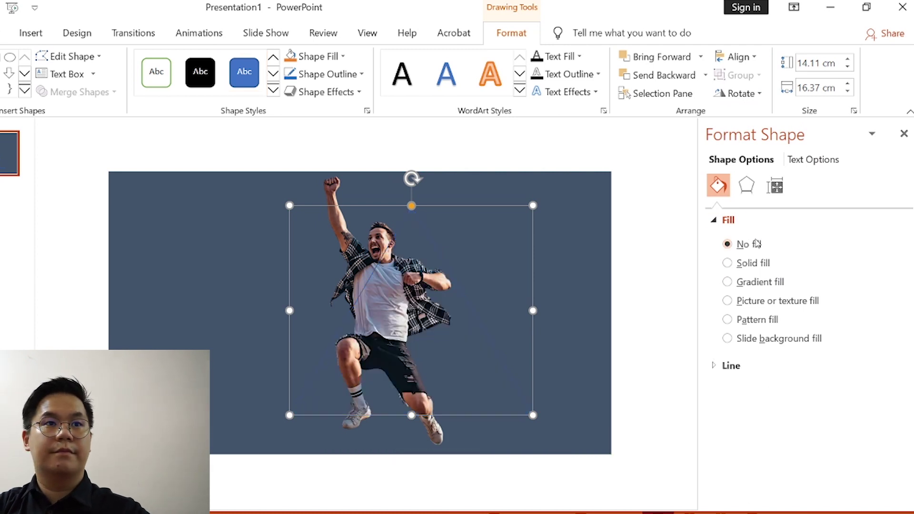
{"action": "left_click", "coordinate": [720, 366]}
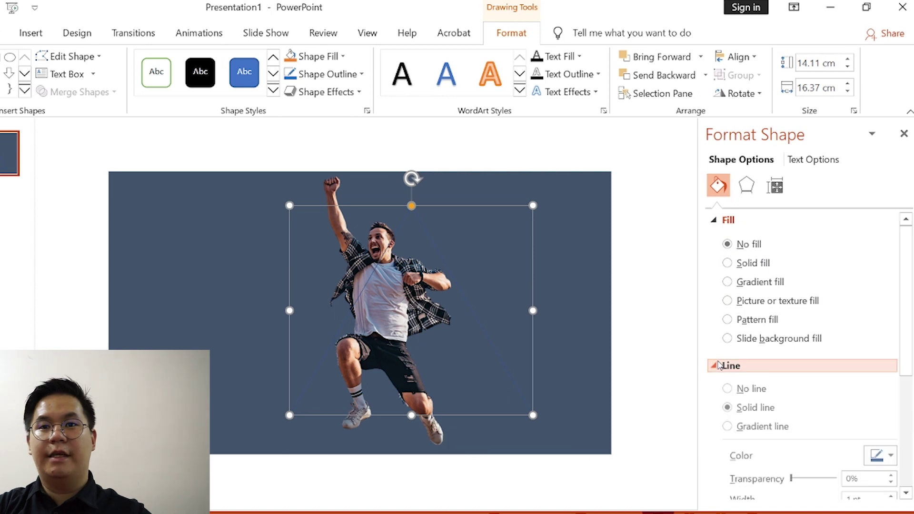
{"action": "scroll", "coordinate": [823, 355], "scroll_direction": "down", "scroll_amount": 3}
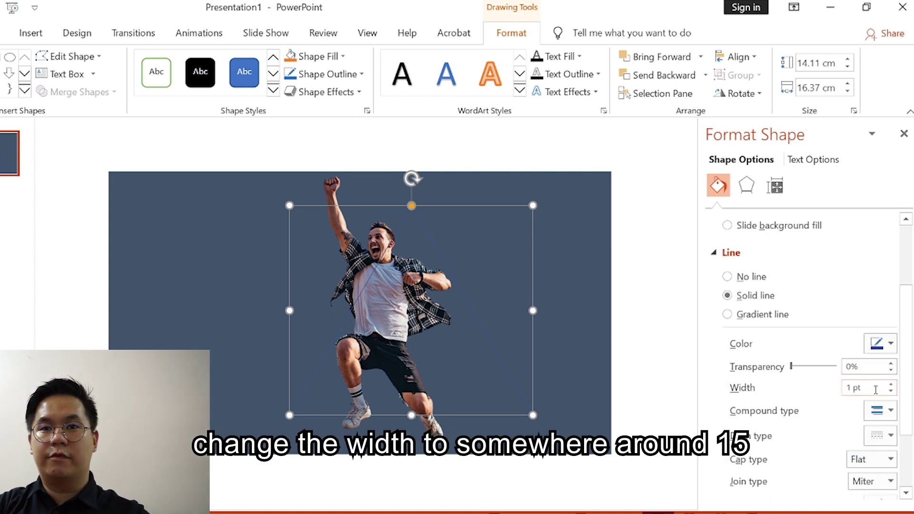
{"action": "left_click", "coordinate": [874, 390]}
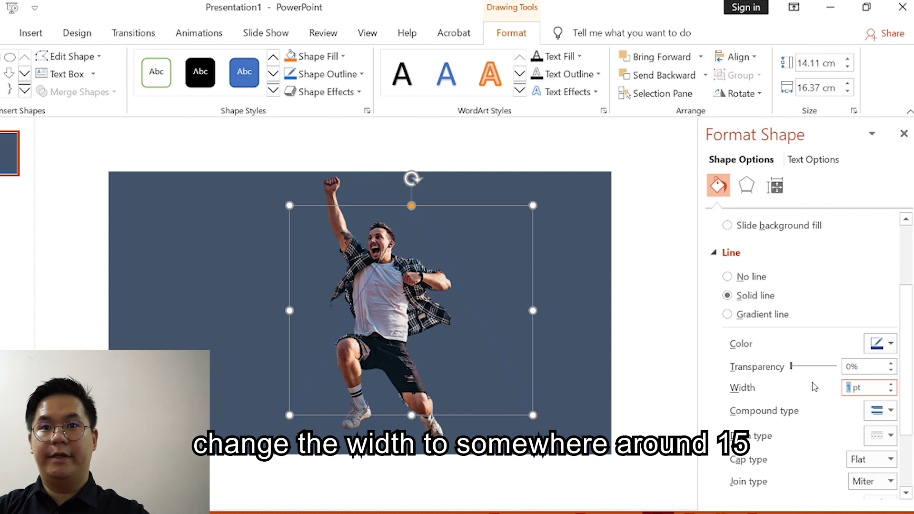
{"action": "type", "text": "15"}
{"action": "key", "text": "Return"}
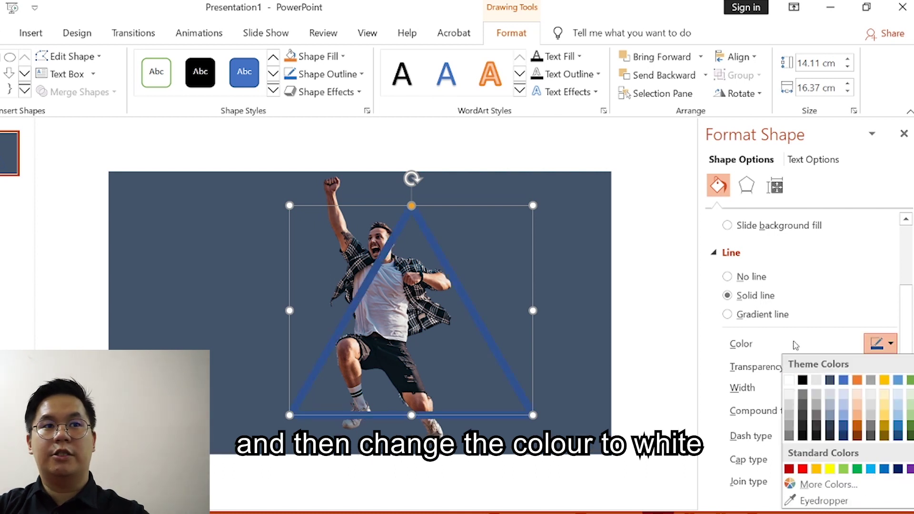
{"action": "left_click", "coordinate": [789, 381]}
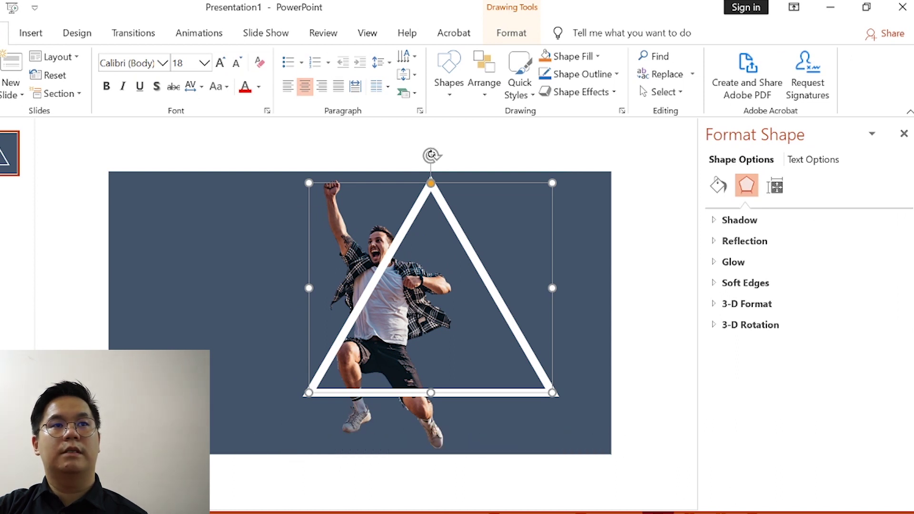
{"action": "left_click_drag", "start_coordinate": [432, 154], "coordinate": [499, 163]}
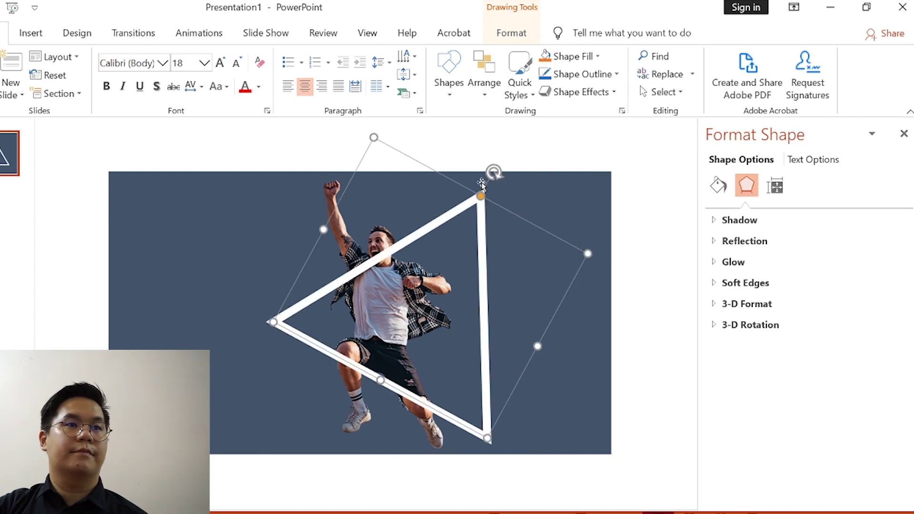
{"action": "left_click_drag", "start_coordinate": [464, 208], "coordinate": [429, 195]}
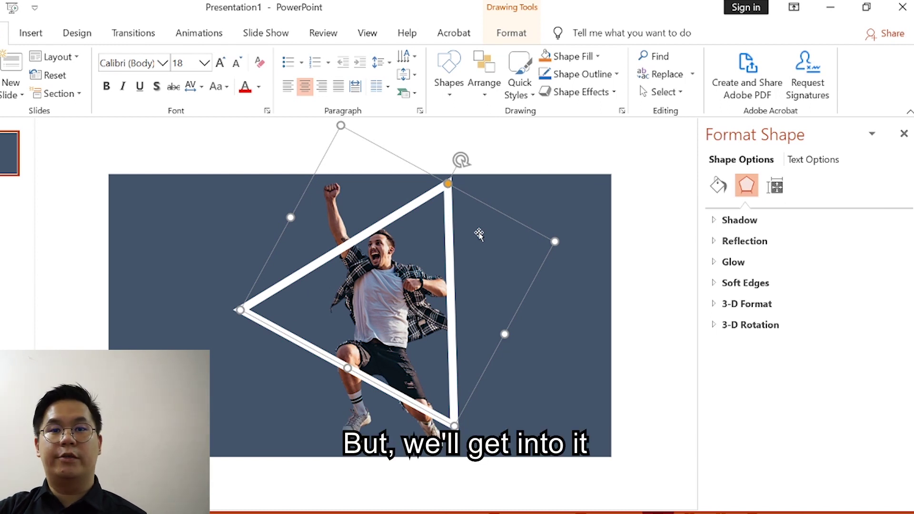
Replace the triangle shape with a copy of it pasted as a picture
{"action": "left_click_drag", "start_coordinate": [451, 235], "coordinate": [451, 238]}
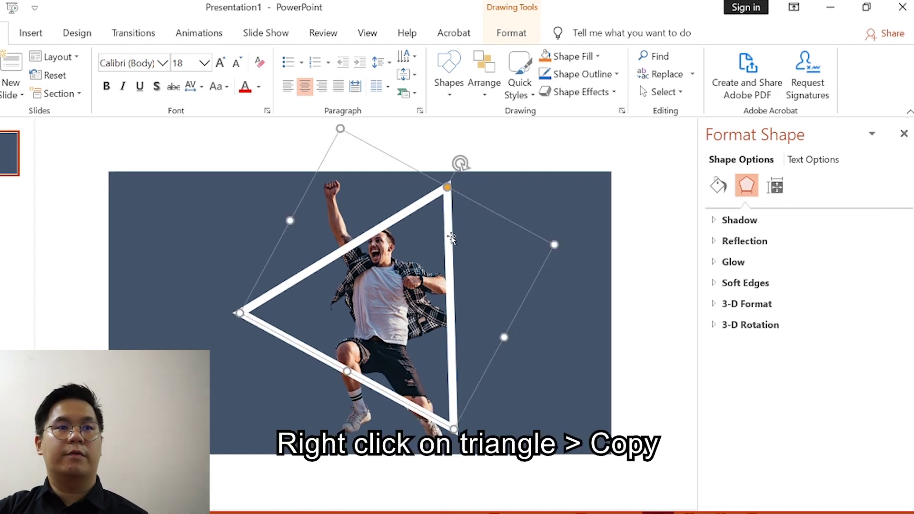
{"action": "right_click", "coordinate": [448, 215]}
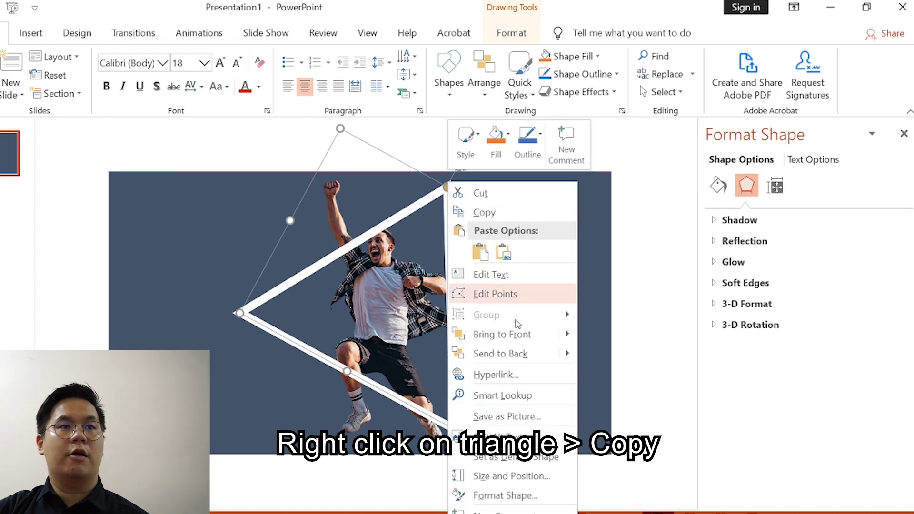
{"action": "left_click", "coordinate": [498, 214]}
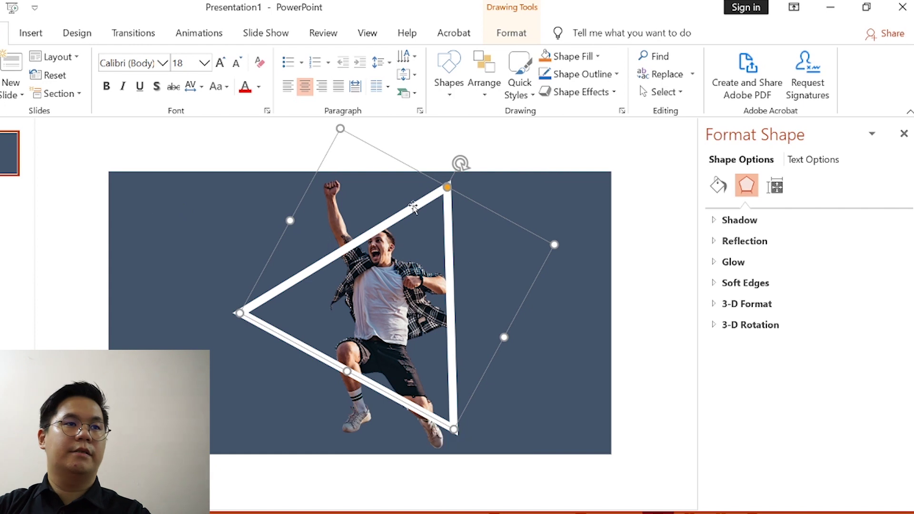
{"action": "key", "text": "Delete"}
{"action": "right_click", "coordinate": [147, 227]}
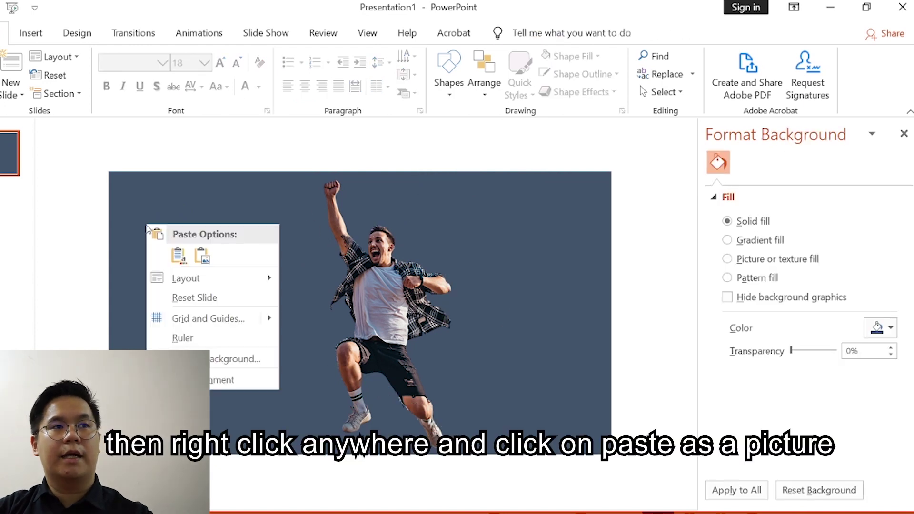
{"action": "left_click", "coordinate": [204, 257]}
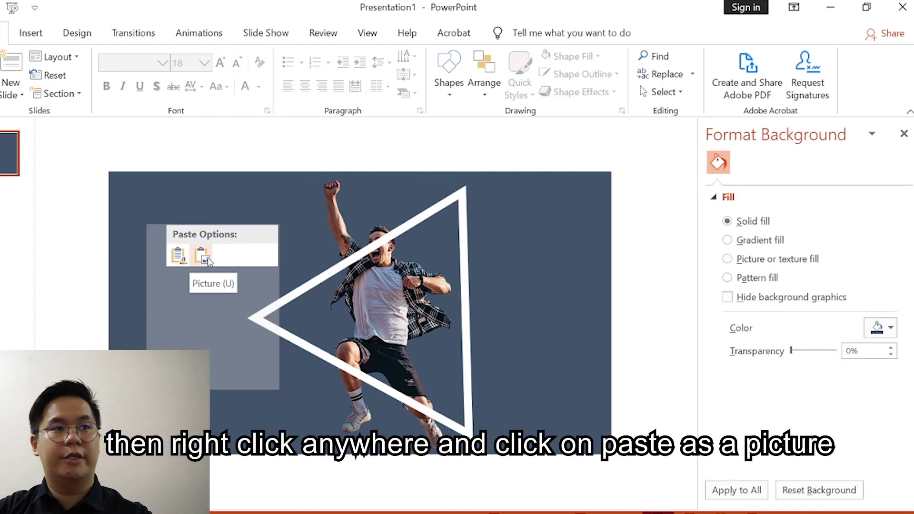
Paste a second triangle picture, putting one at the slide's left edge and centring the other
{"action": "left_click", "coordinate": [159, 183]}
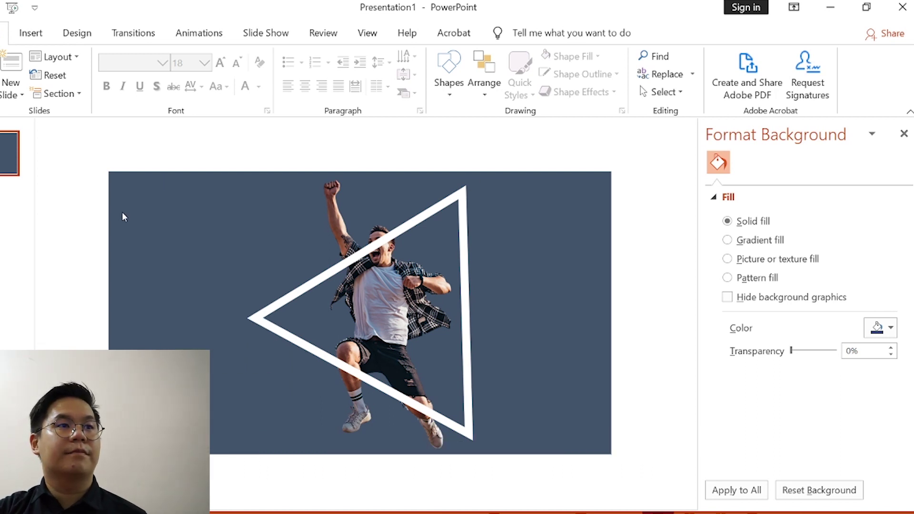
{"action": "right_click", "coordinate": [138, 203]}
{"action": "left_click", "coordinate": [194, 235]}
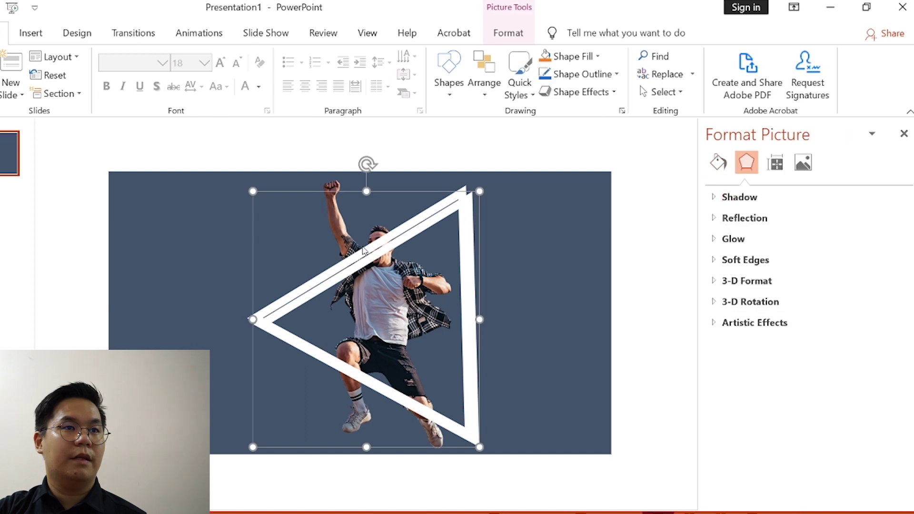
{"action": "left_click_drag", "start_coordinate": [376, 254], "coordinate": [216, 238]}
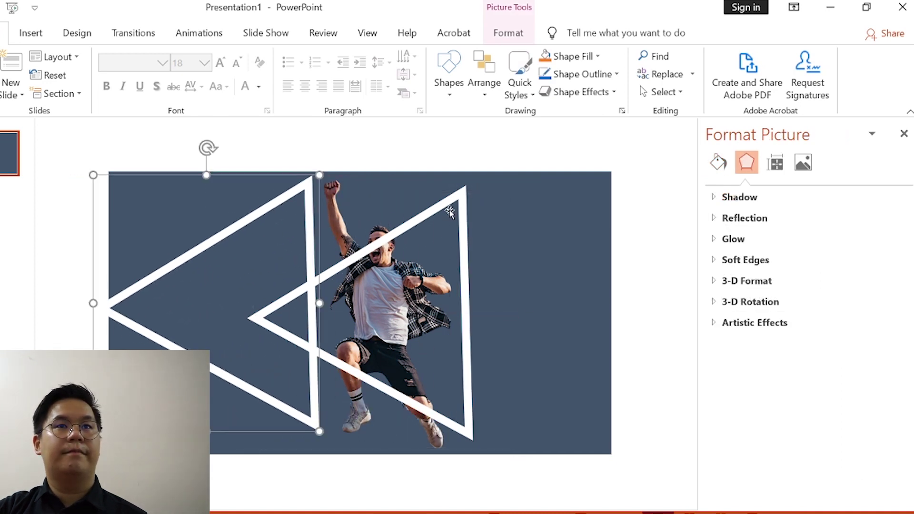
{"action": "left_click_drag", "start_coordinate": [450, 209], "coordinate": [439, 189]}
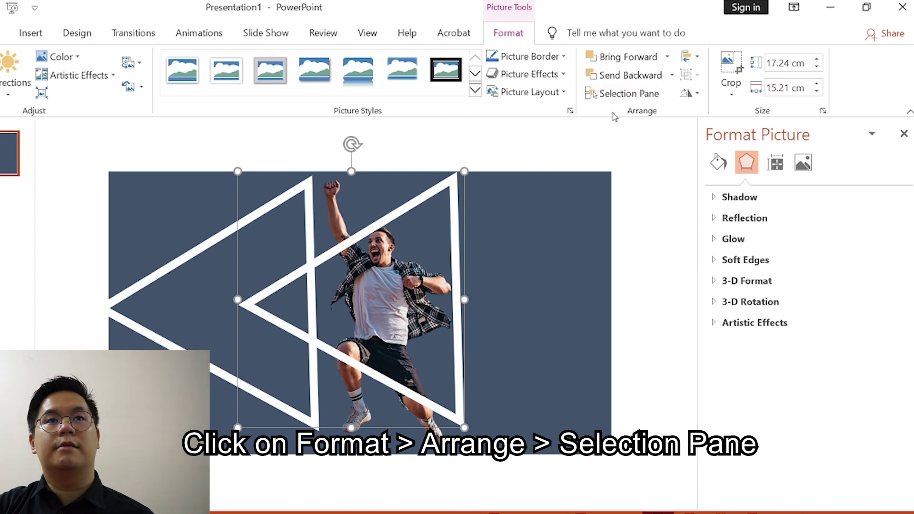
Crop the top off the centred triangle picture, reducing its height from 17.24 cm to 8.28 cm
{"action": "left_click", "coordinate": [647, 94]}
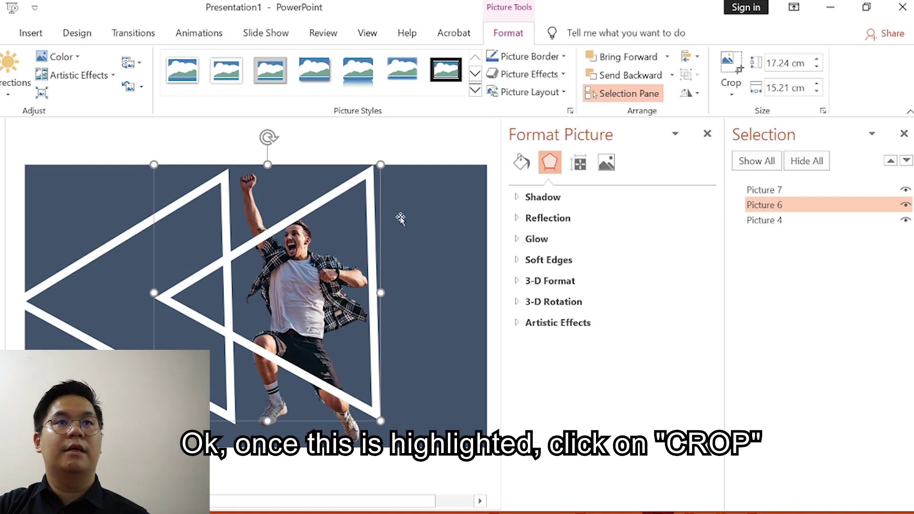
{"action": "left_click", "coordinate": [727, 64]}
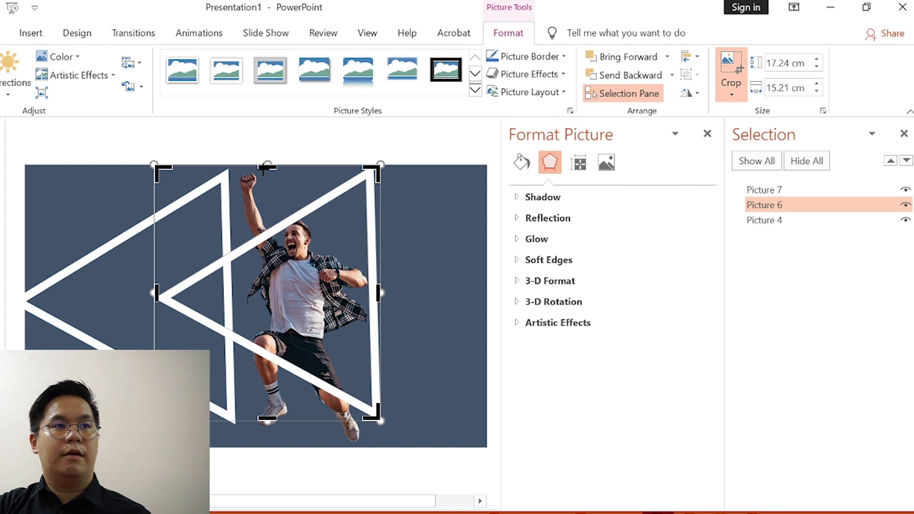
{"action": "left_click_drag", "start_coordinate": [265, 168], "coordinate": [264, 297]}
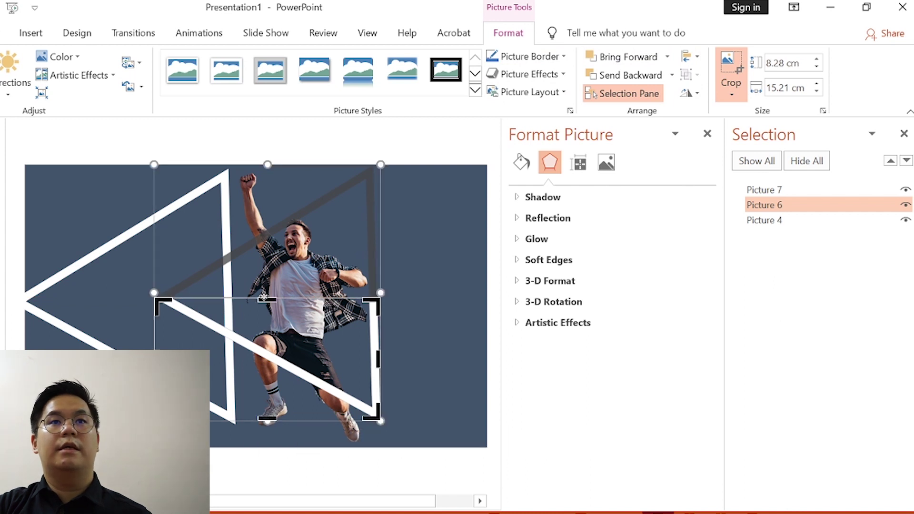
Move the full triangle picture over the man, lined up with the cropped piece, and send it to back
{"action": "left_click", "coordinate": [731, 62]}
{"action": "left_click", "coordinate": [435, 385]}
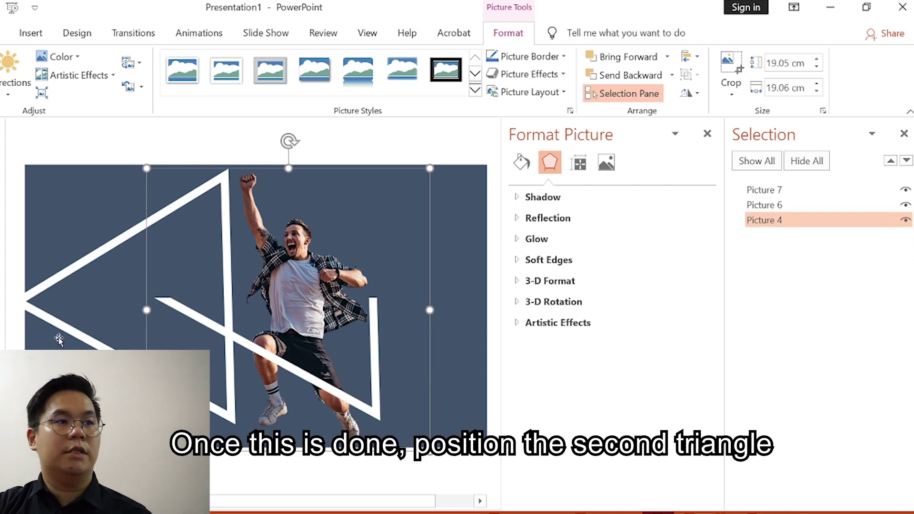
{"action": "left_click", "coordinate": [56, 323]}
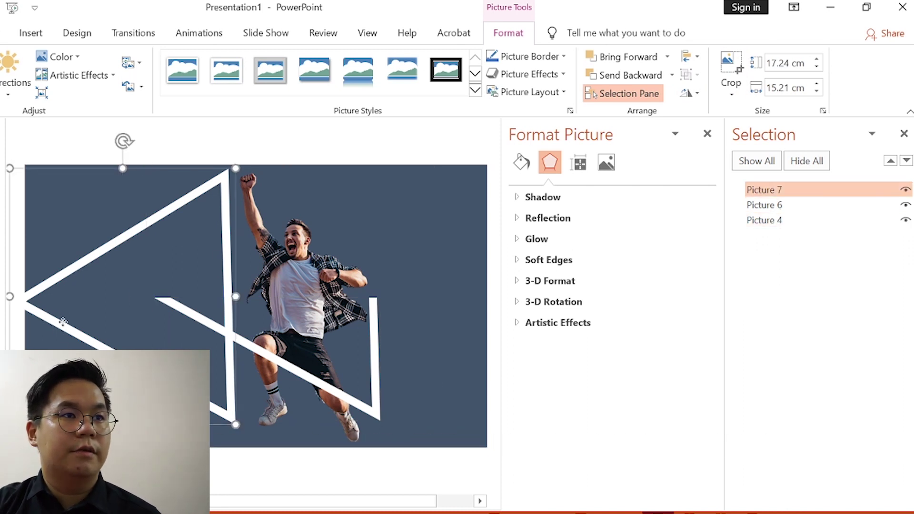
{"action": "left_click_drag", "start_coordinate": [63, 323], "coordinate": [210, 319]}
{"action": "scroll", "coordinate": [225, 318], "scroll_direction": "right", "scroll_amount": 1}
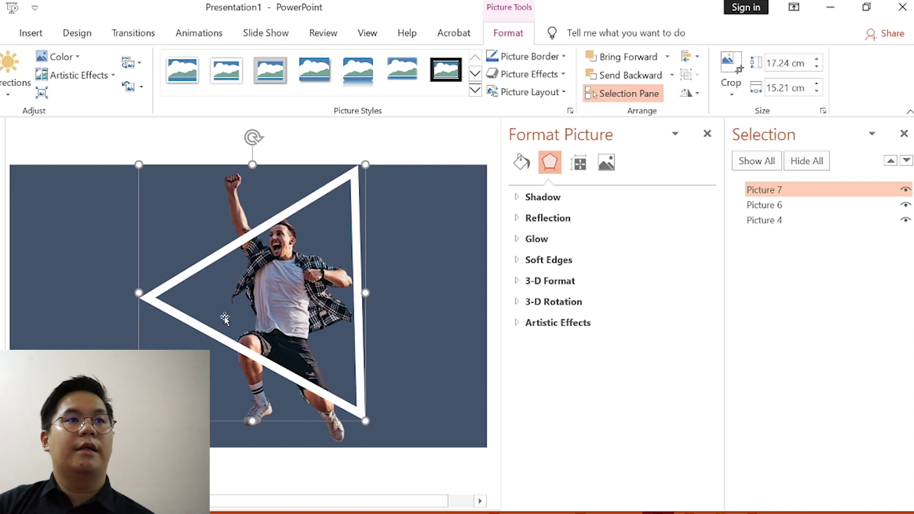
{"action": "right_click", "coordinate": [329, 189]}
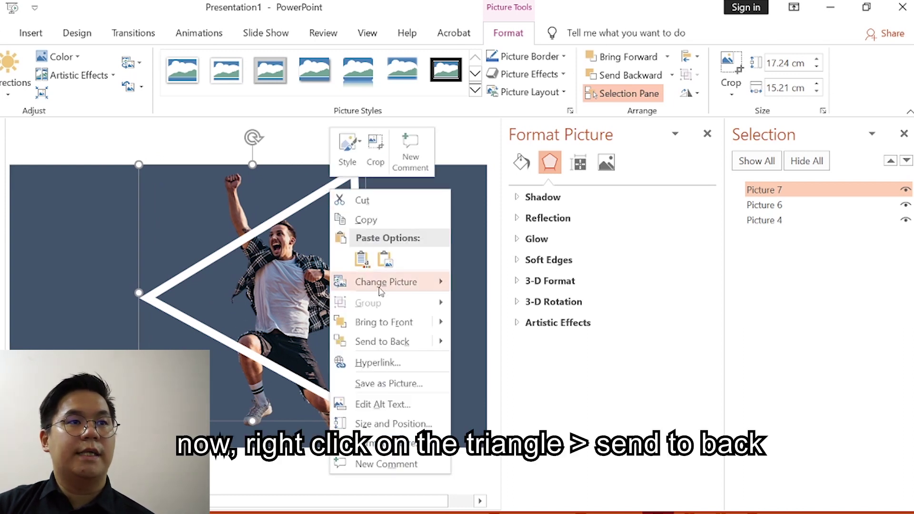
{"action": "left_click", "coordinate": [390, 342]}
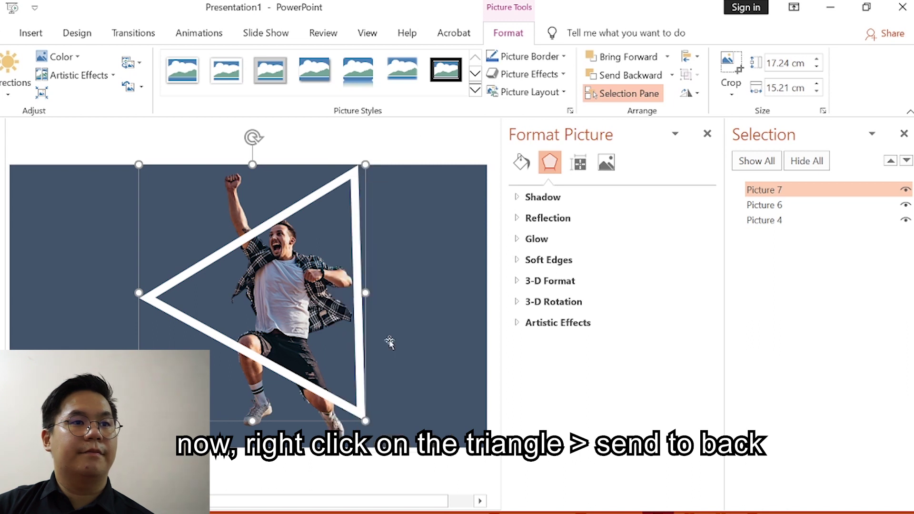
Deselect the triangle, then save into Documents with the JPEG File Interchange Format type
{"action": "left_click", "coordinate": [484, 463]}
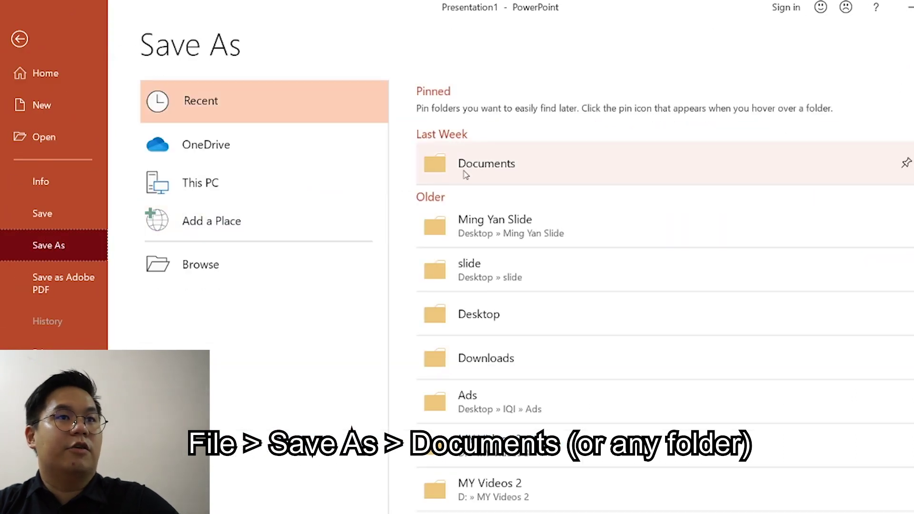
{"action": "left_click", "coordinate": [464, 169]}
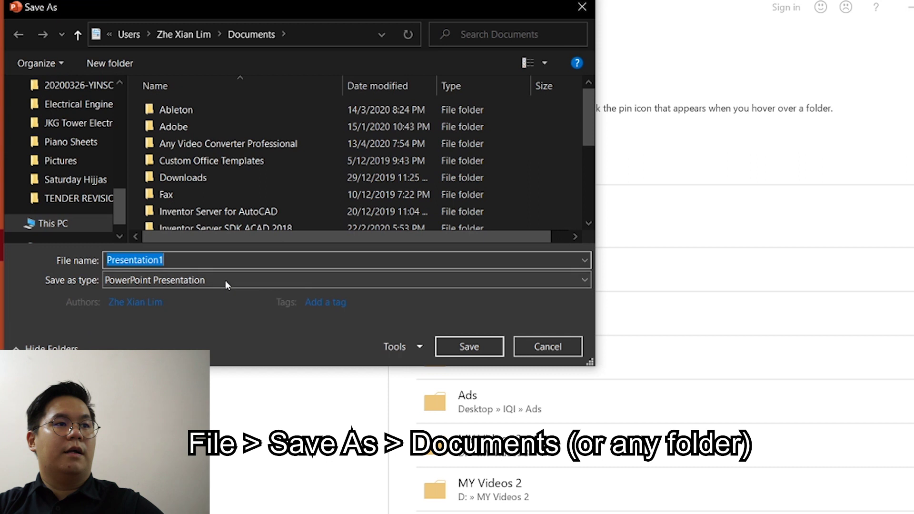
{"action": "left_click", "coordinate": [190, 280]}
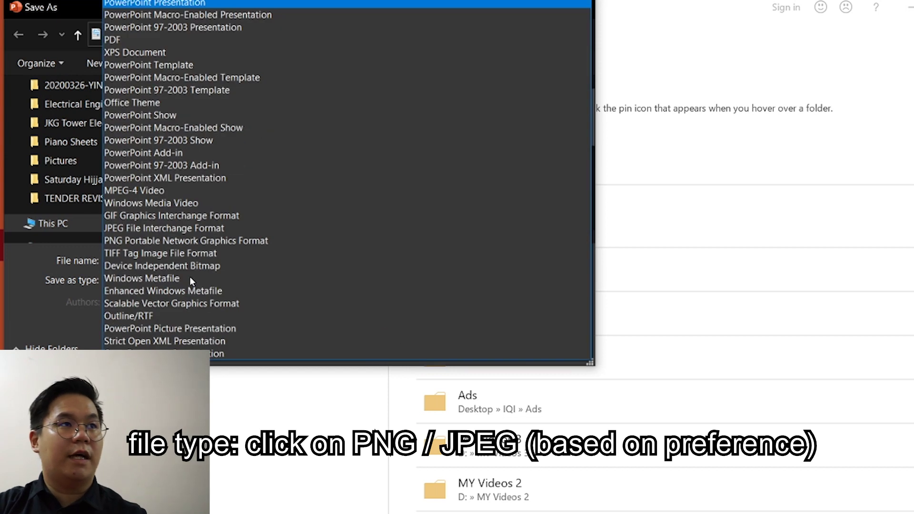
{"action": "left_click", "coordinate": [159, 230]}
Name the file '3D Image', export just this slide, and open the resulting JPEG
{"action": "key", "text": "BackSpace"}
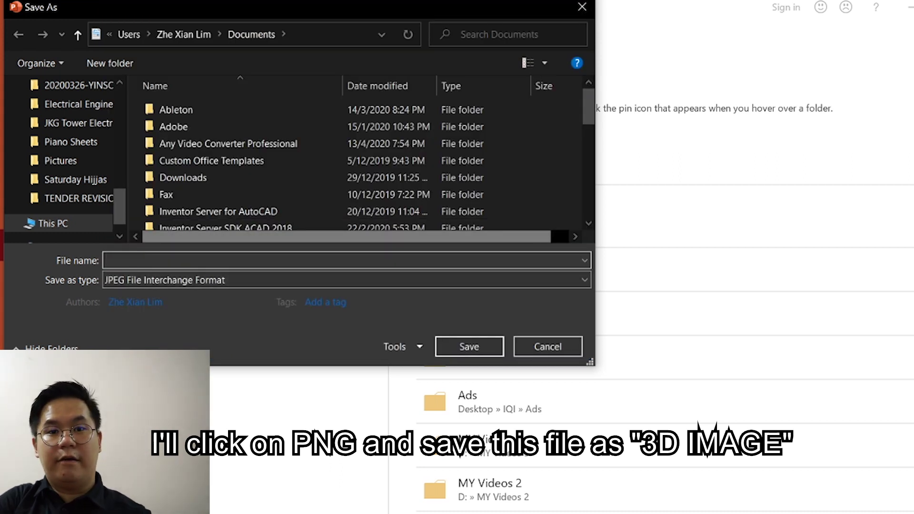
{"action": "type", "text": "3D Image"}
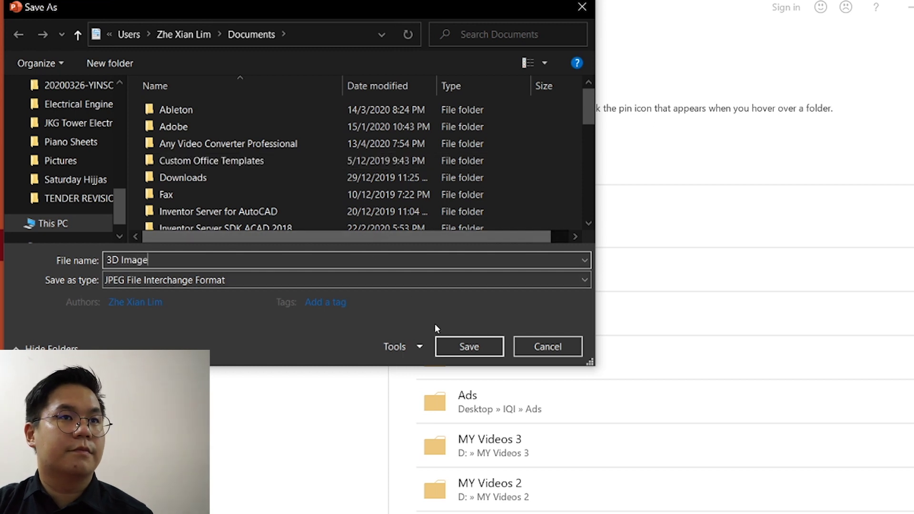
{"action": "left_click", "coordinate": [468, 349]}
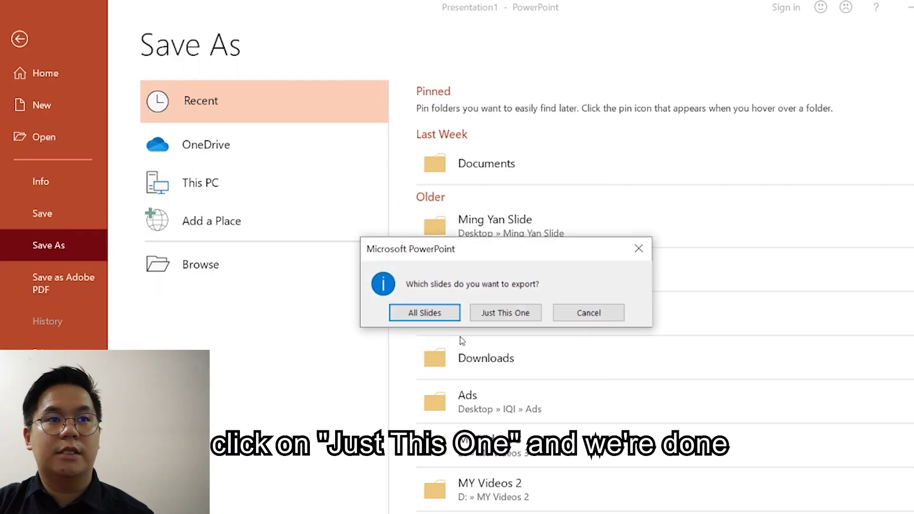
{"action": "left_click", "coordinate": [503, 314]}
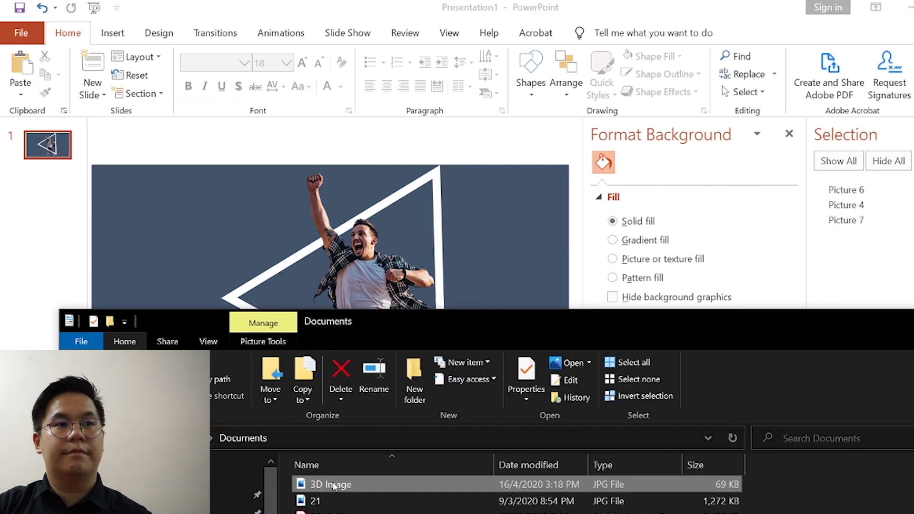
{"action": "double_click", "coordinate": [332, 484]}
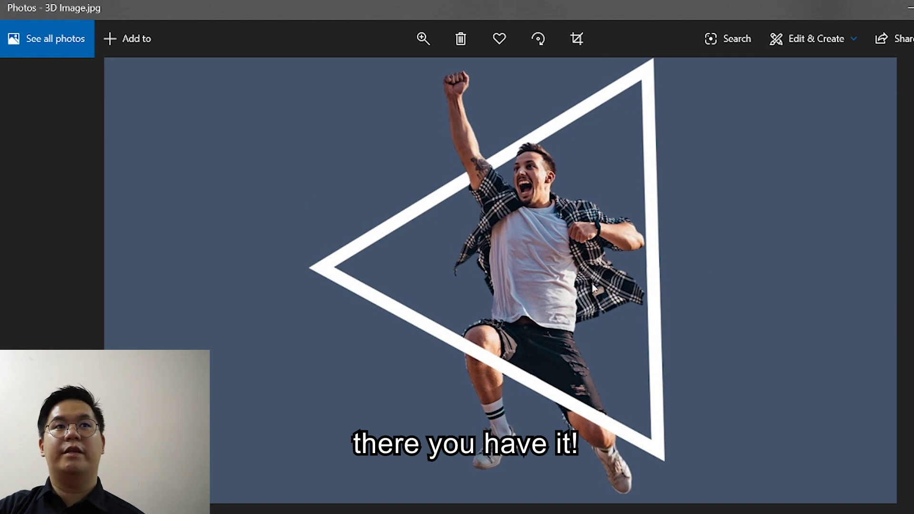
Crop the 3D Image to a Square aspect ratio, recentre the man and triangle, and save a copy
{"action": "left_click", "coordinate": [579, 40]}
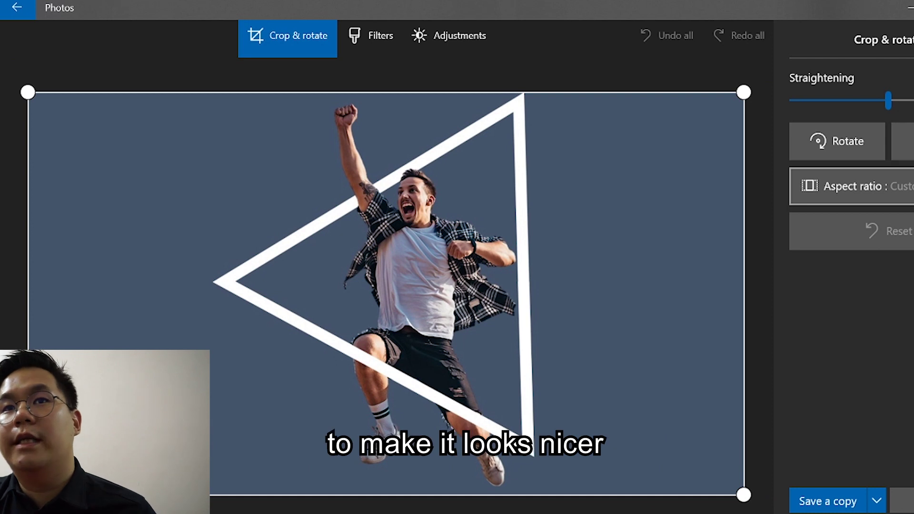
{"action": "left_click", "coordinate": [857, 187]}
{"action": "left_click", "coordinate": [874, 282]}
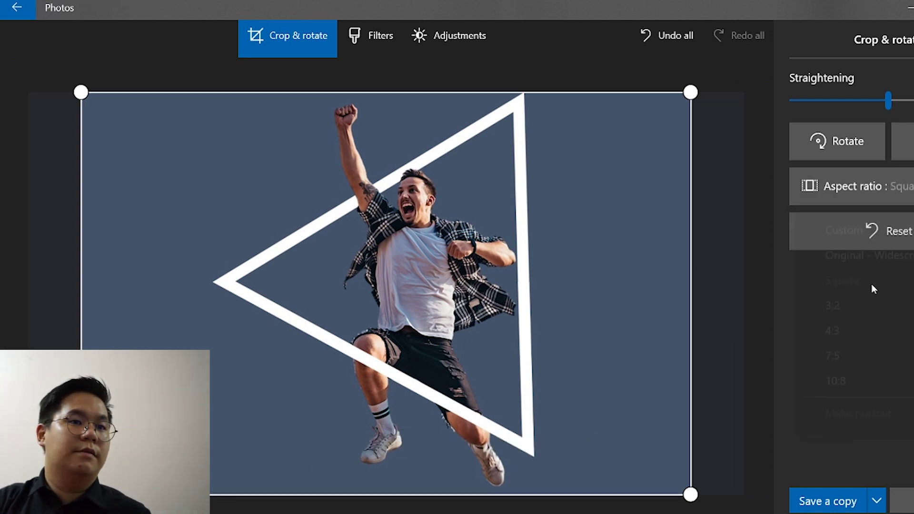
{"action": "mouse_move", "coordinate": [518, 353]}
{"action": "left_mouse_down"}
{"action": "mouse_move", "coordinate": [510, 351]}
{"action": "mouse_move", "coordinate": [519, 350]}
{"action": "left_mouse_up"}
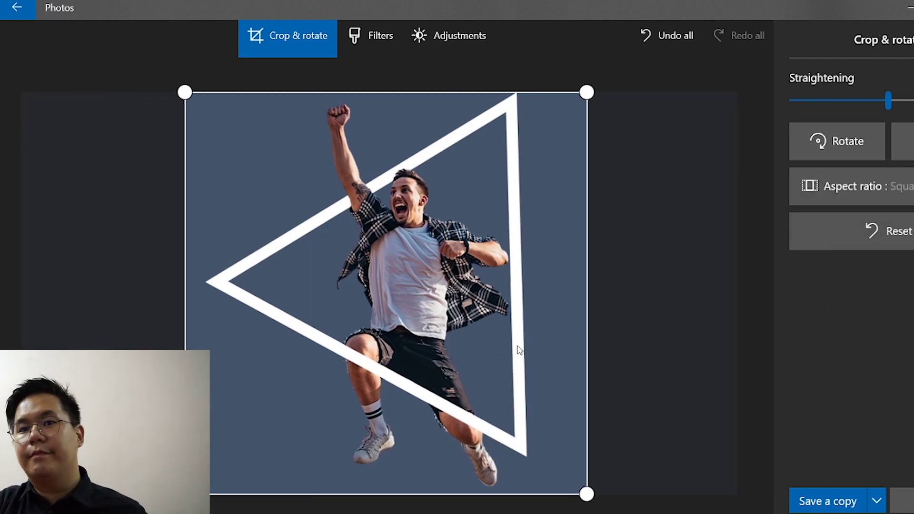
{"action": "left_click", "coordinate": [828, 501]}
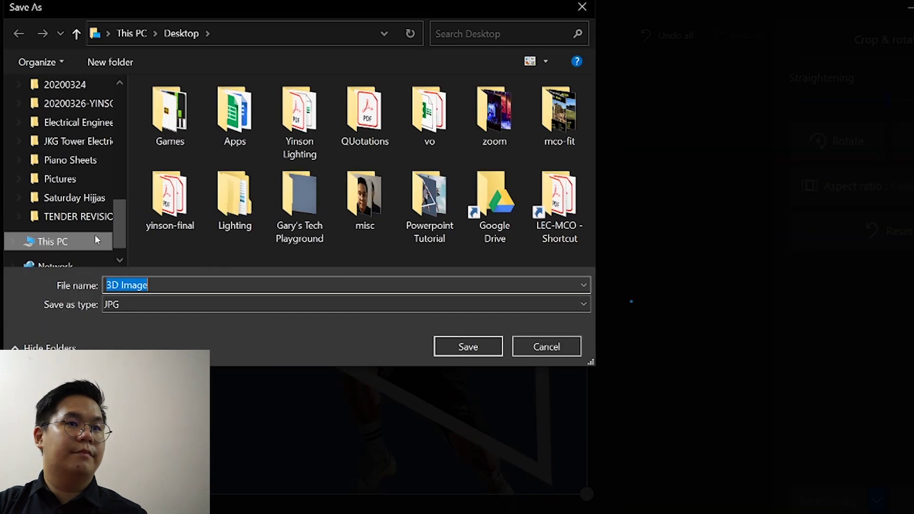
{"action": "left_click", "coordinate": [456, 351]}
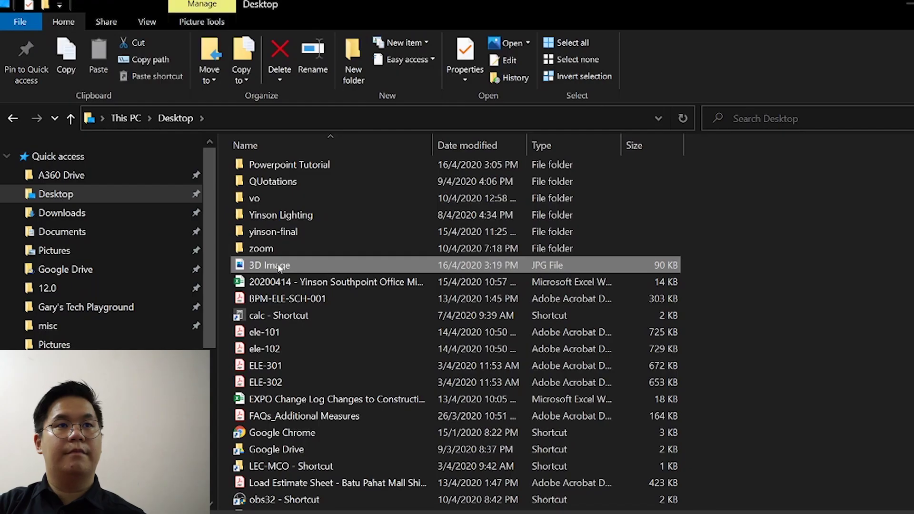
Open the saved square-cropped 3D Image.jpg from Documents in Photos
{"action": "double_click", "coordinate": [301, 264]}
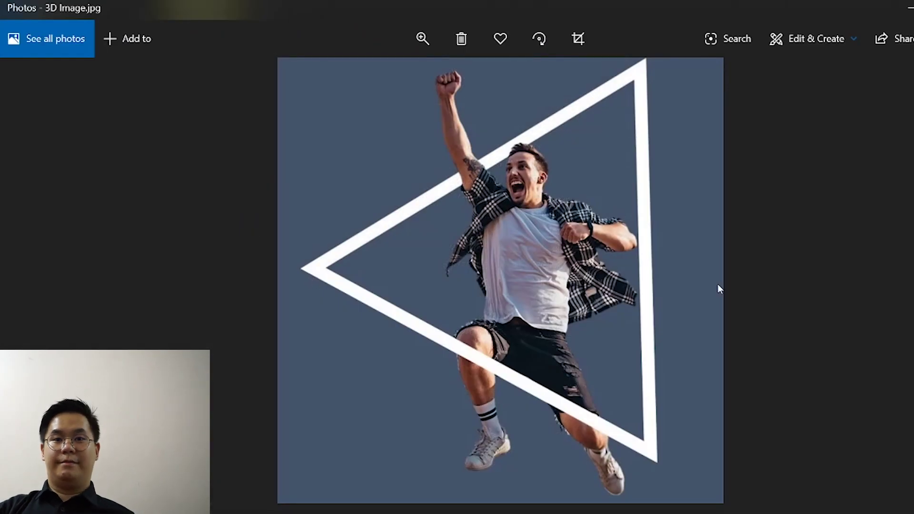